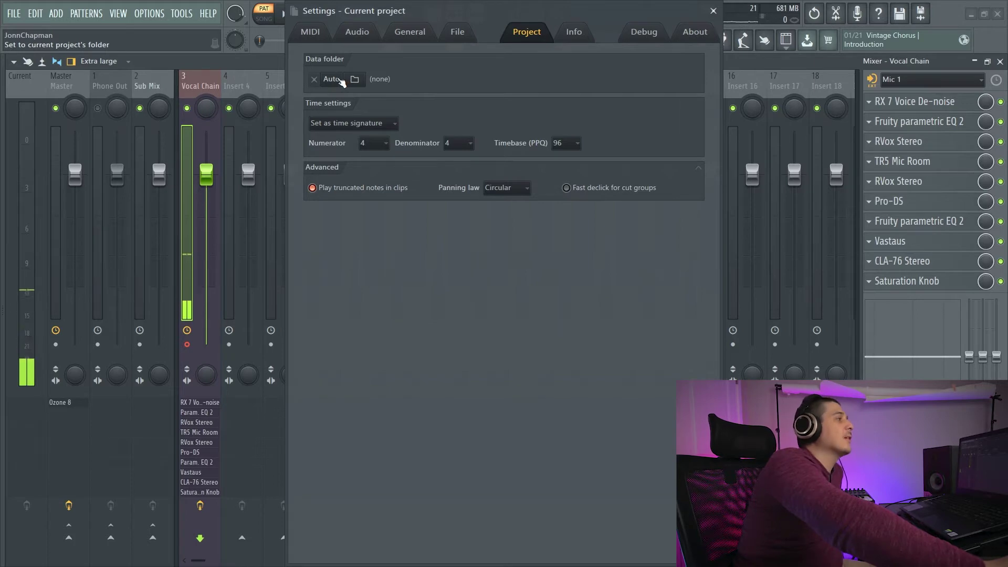
pyautogui.click(355, 79)
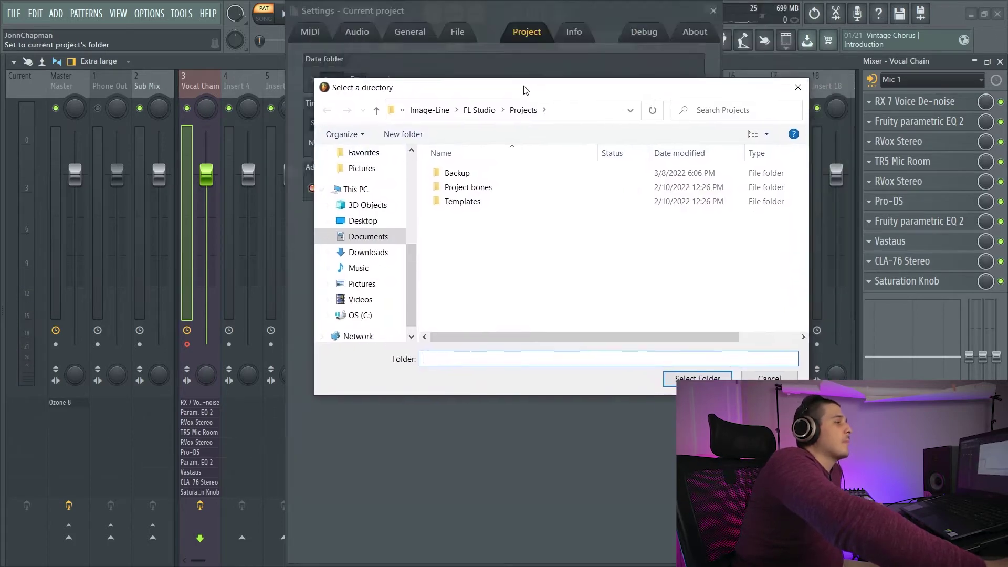
pyautogui.moveTo(494, 84); pyautogui.dragTo(497, 76)
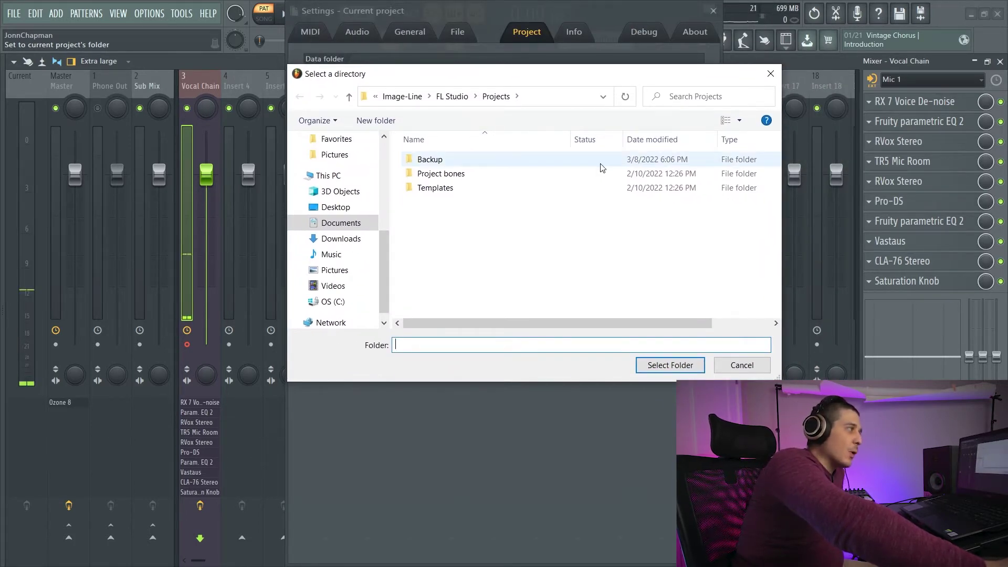
pyautogui.click(739, 365)
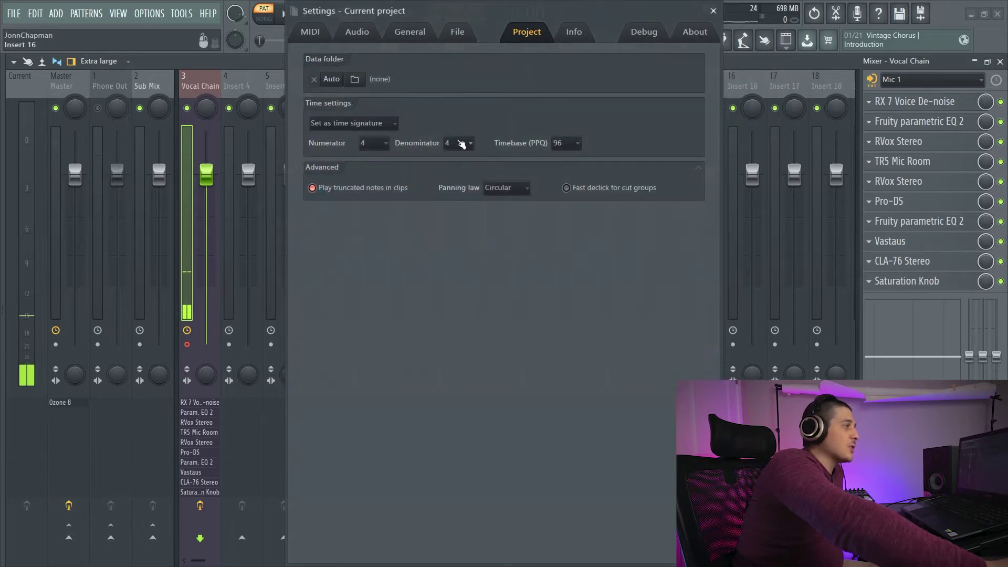
pyautogui.click(359, 81)
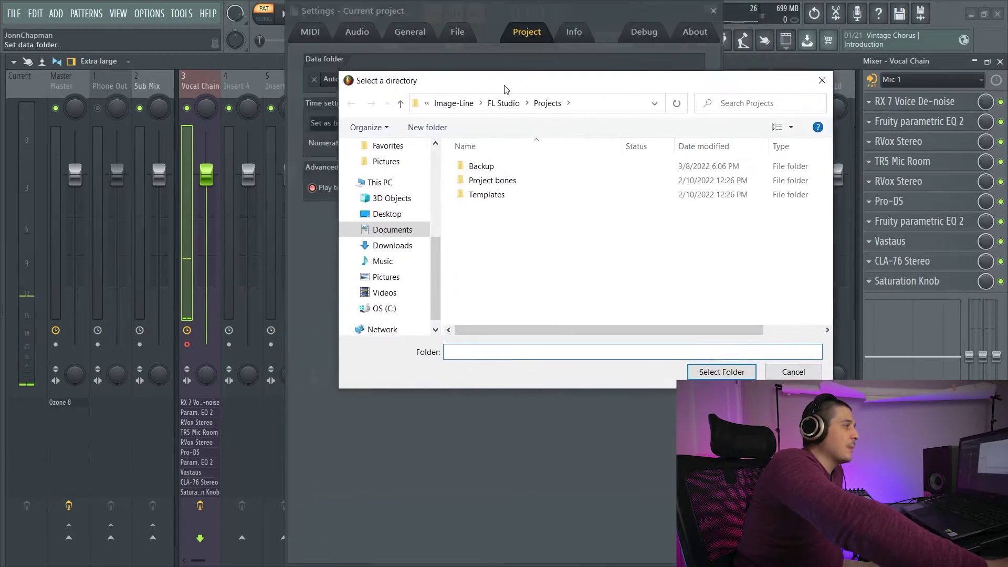
pyautogui.click(653, 401)
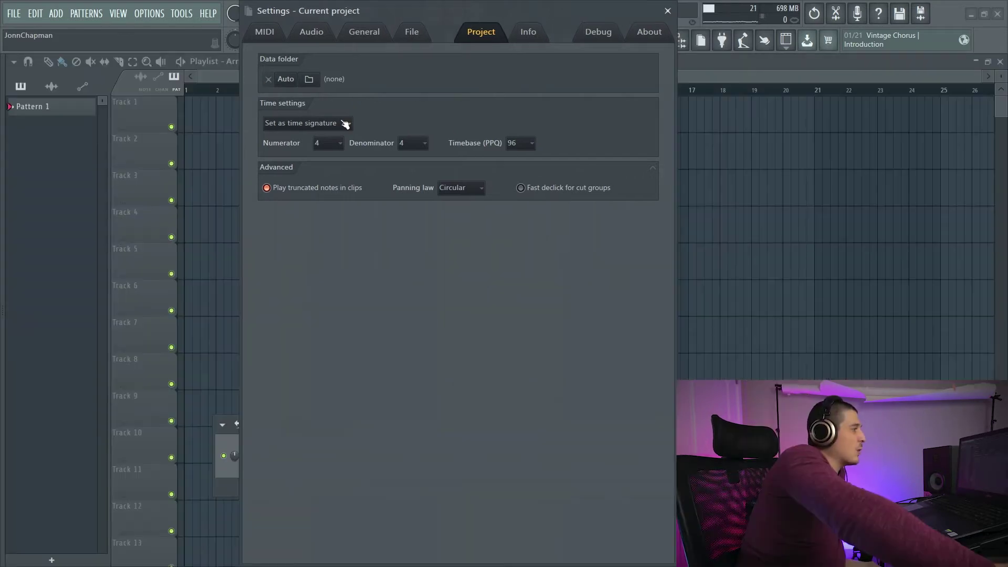
# Step: Switch project timing to time division and move the settings window and channel rack
pyautogui.click(344, 123)
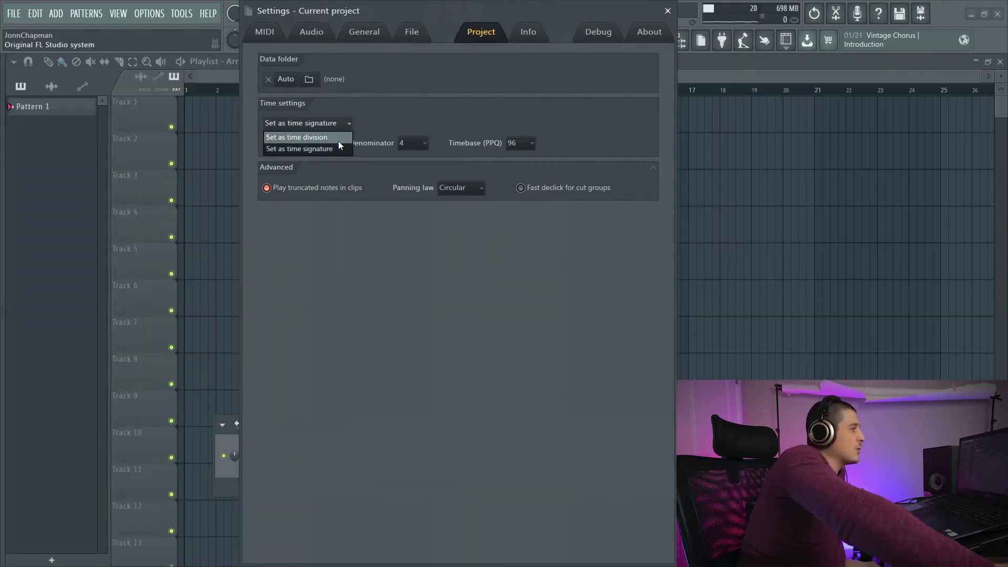
pyautogui.click(335, 139)
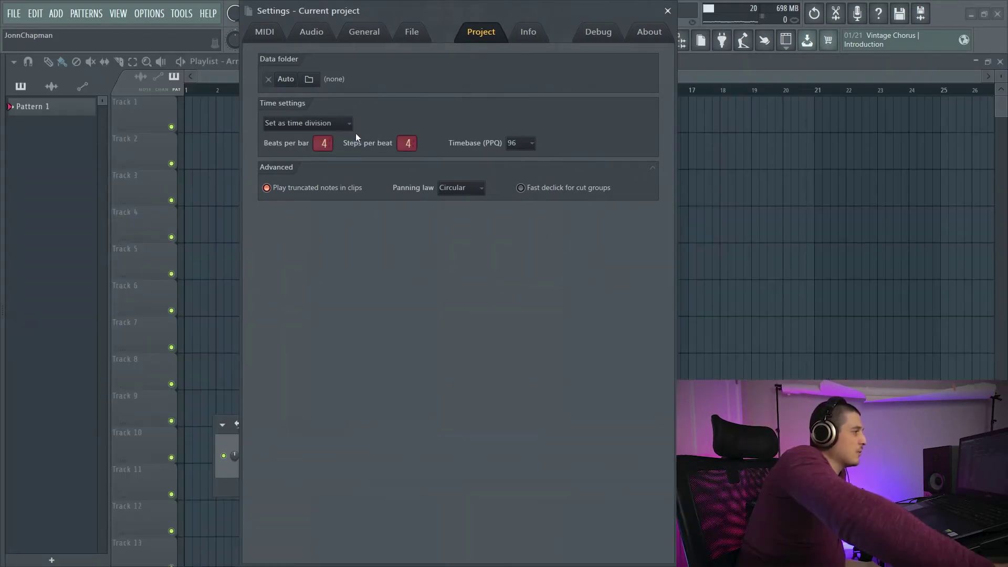
pyautogui.moveTo(446, 7); pyautogui.dragTo(565, 7)
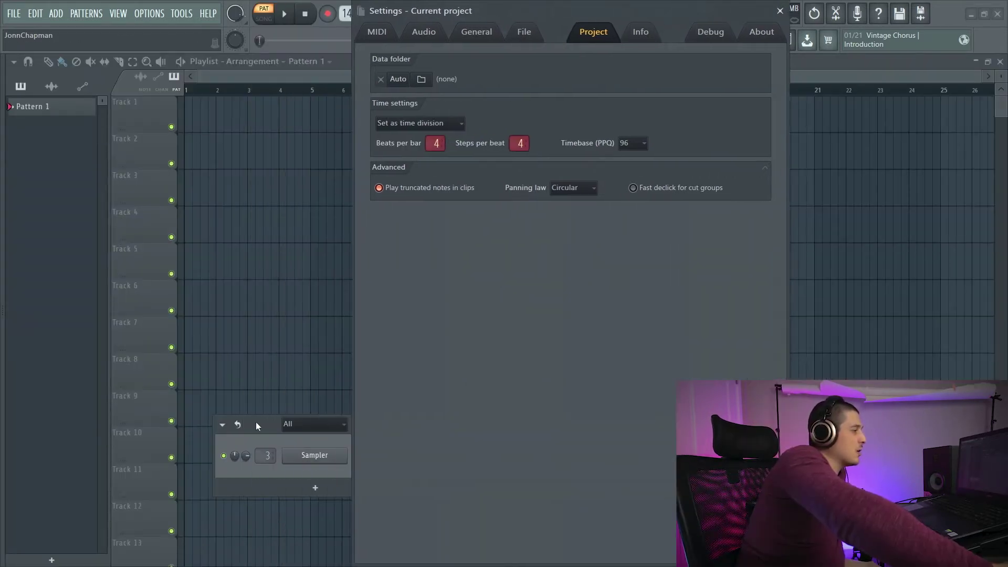
pyautogui.moveTo(256, 421); pyautogui.dragTo(68, 263)
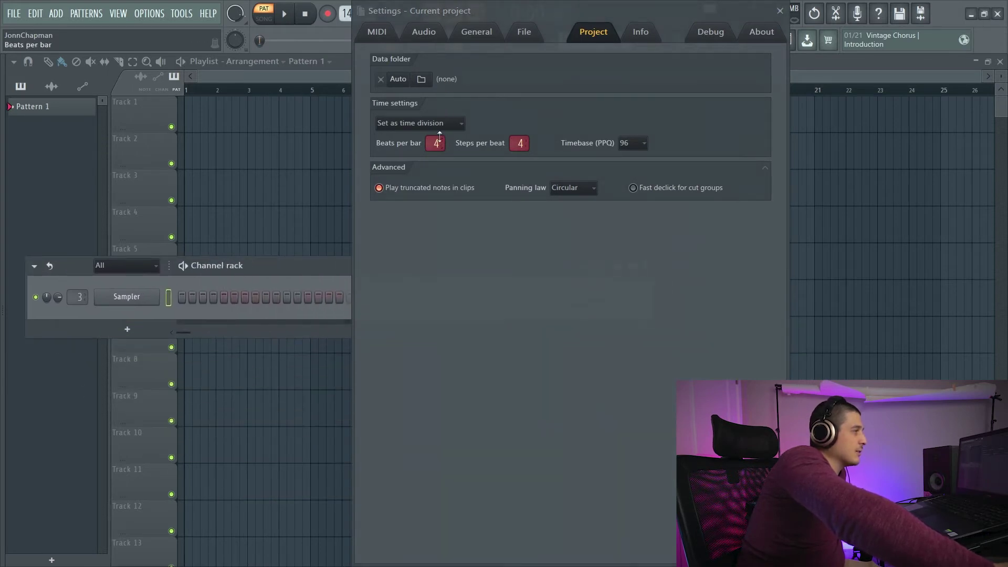
# Step: Return to time signature mode, set the denominator to 8, and move the channel rack up-left
pyautogui.click(421, 123)
pyautogui.click(436, 153)
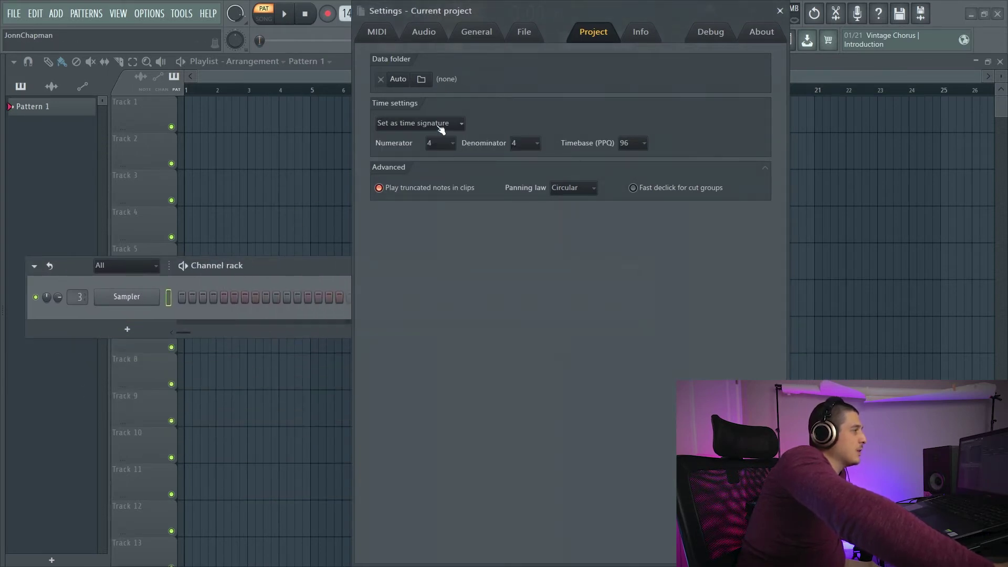
pyautogui.click(533, 147)
pyautogui.click(527, 187)
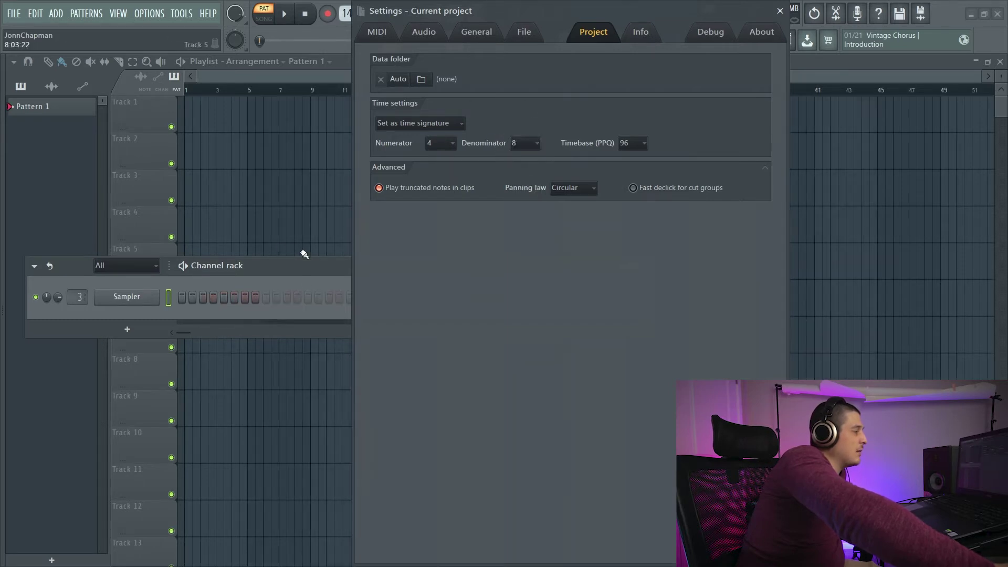
pyautogui.moveTo(300, 273); pyautogui.dragTo(263, 181)
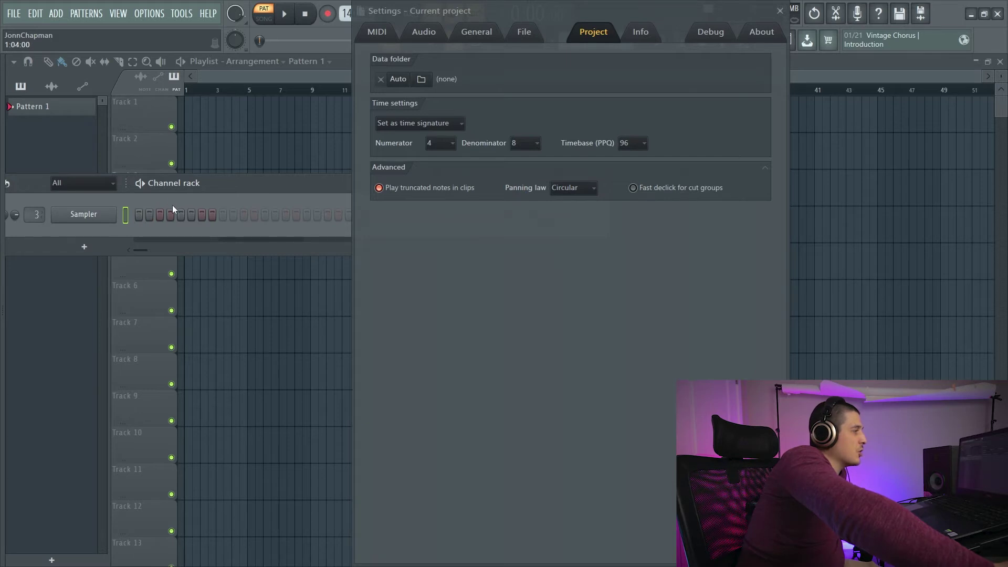
# Step: Set the time signature denominator back to 4, then change it to 8 again
pyautogui.click(541, 139)
pyautogui.click(531, 164)
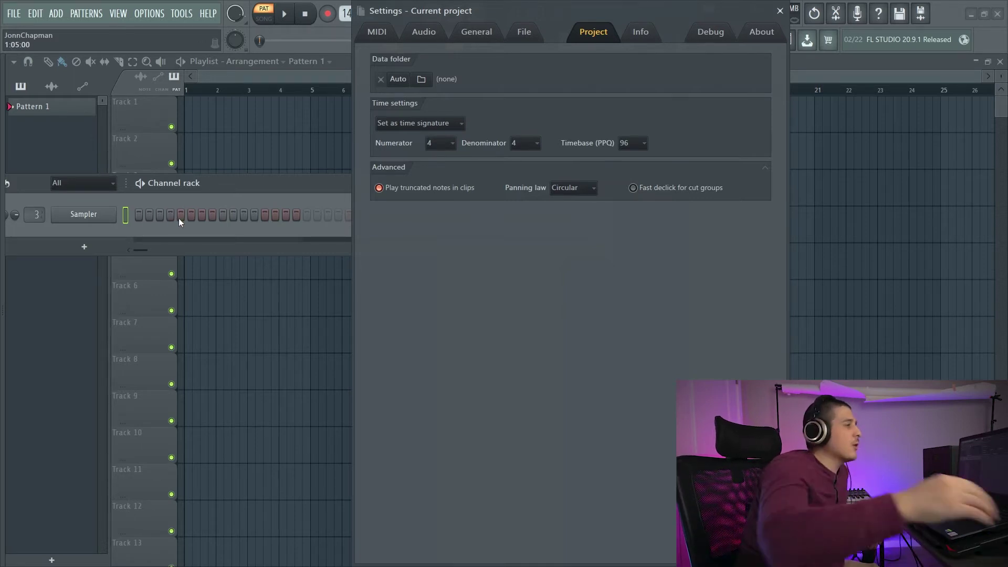
pyautogui.click(535, 146)
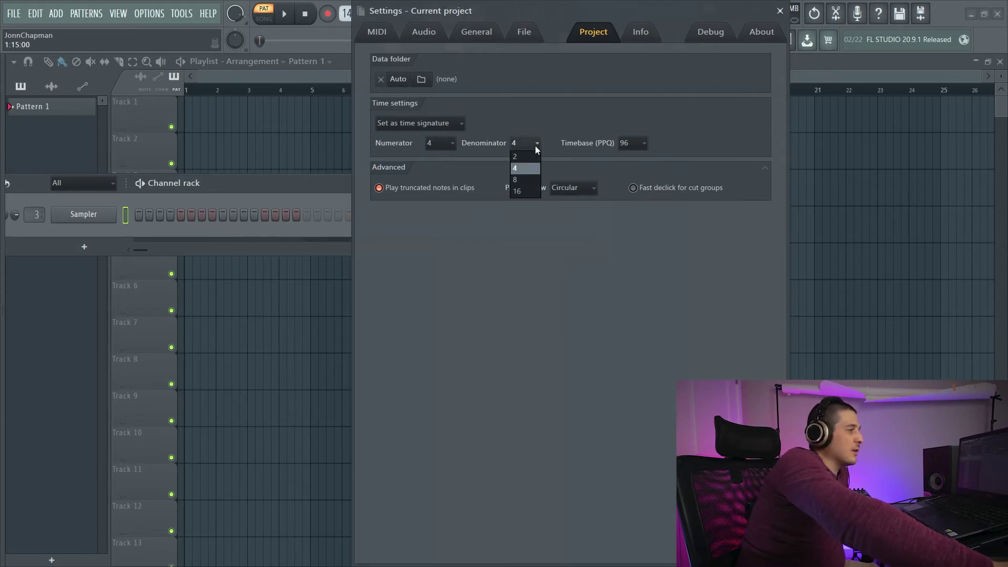
pyautogui.click(527, 179)
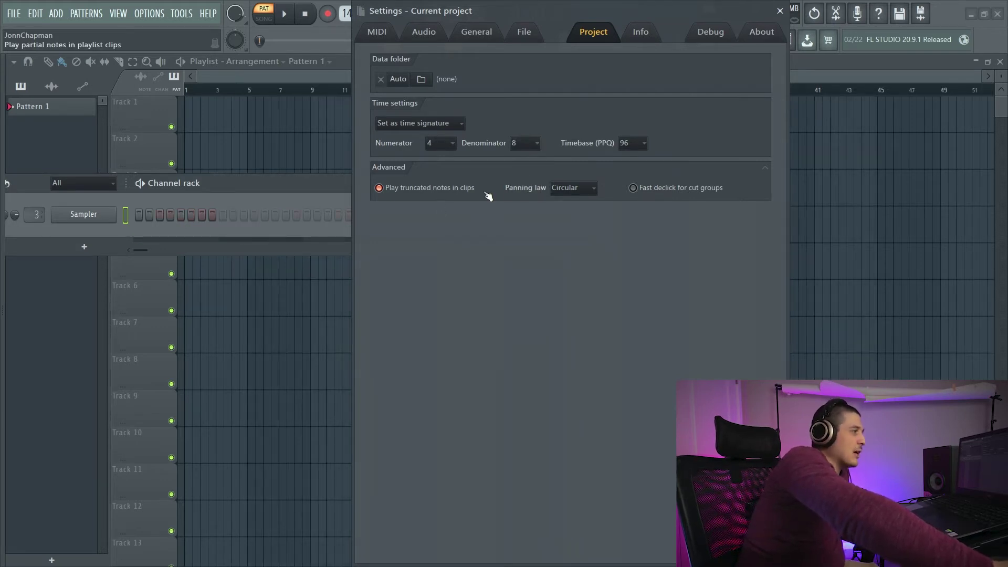
# Step: Switch project timing to time division
pyautogui.click(454, 123)
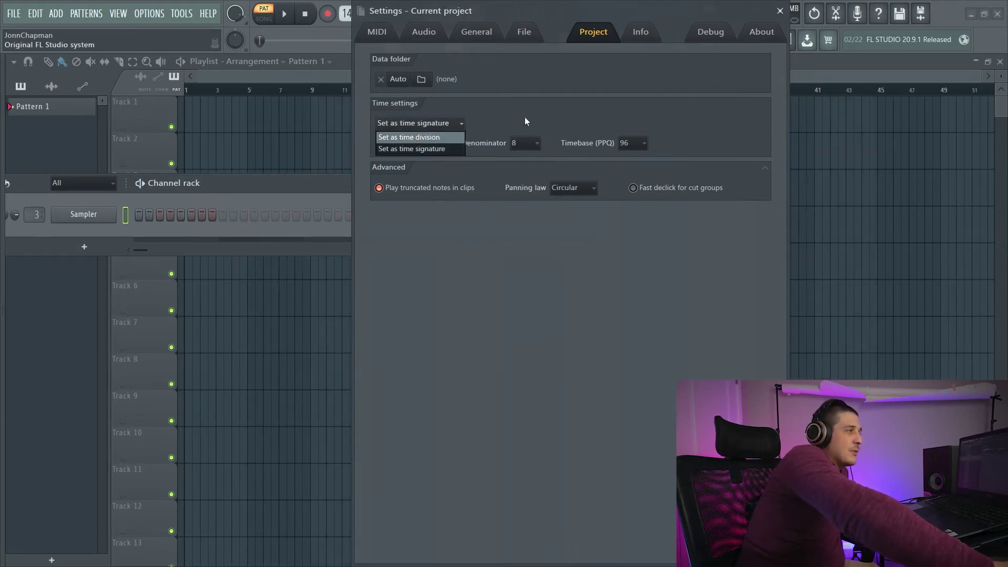
pyautogui.click(456, 125)
pyautogui.click(455, 125)
pyautogui.click(442, 133)
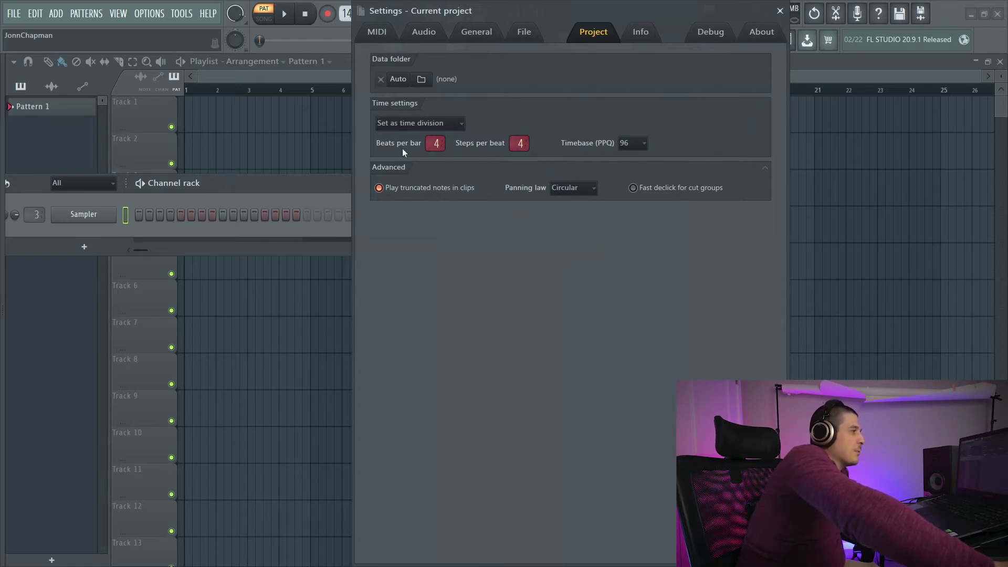
# Step: Toggle between time signature and time division, then reduce steps per beat to 2
pyautogui.click(401, 124)
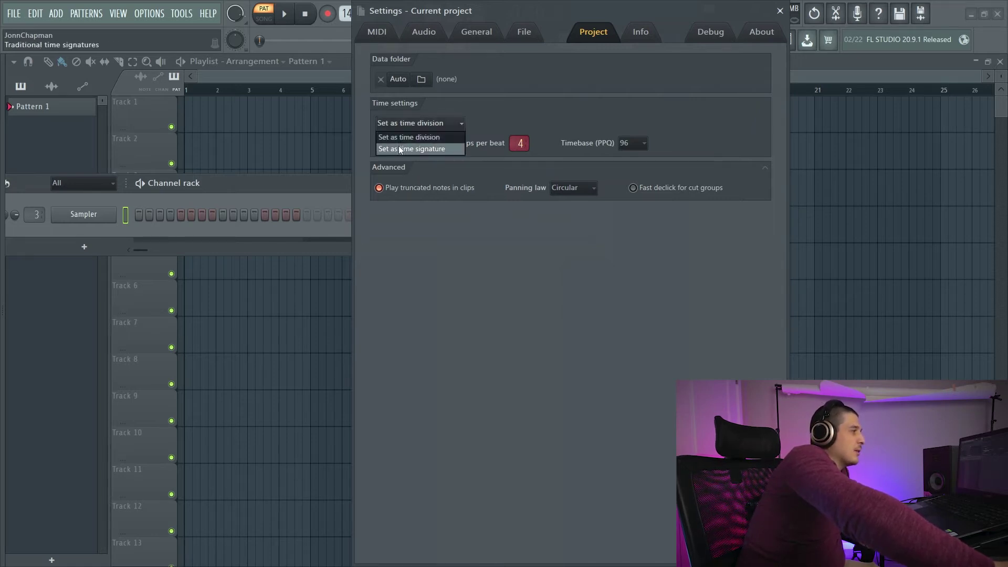
pyautogui.click(443, 152)
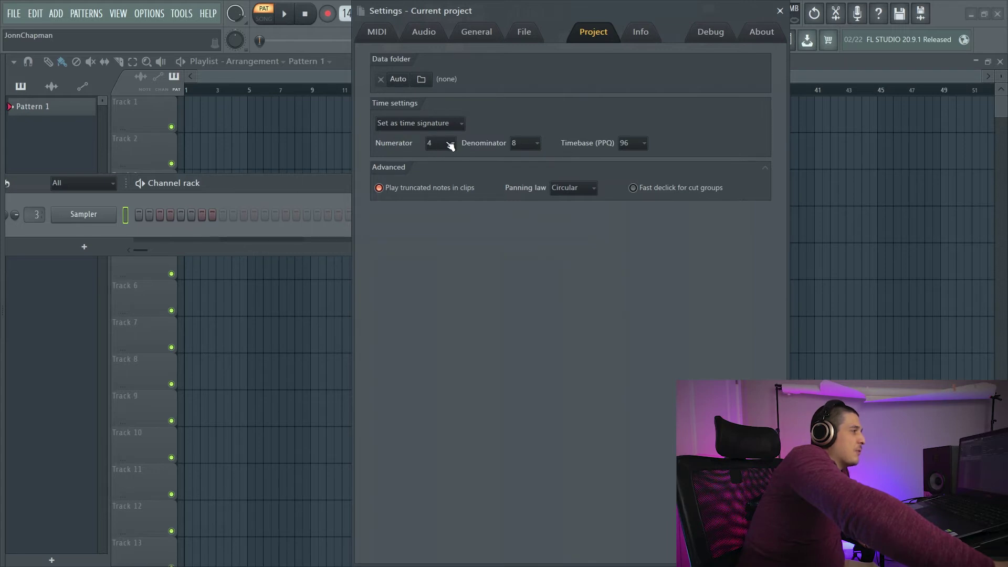
pyautogui.click(445, 126)
pyautogui.click(414, 138)
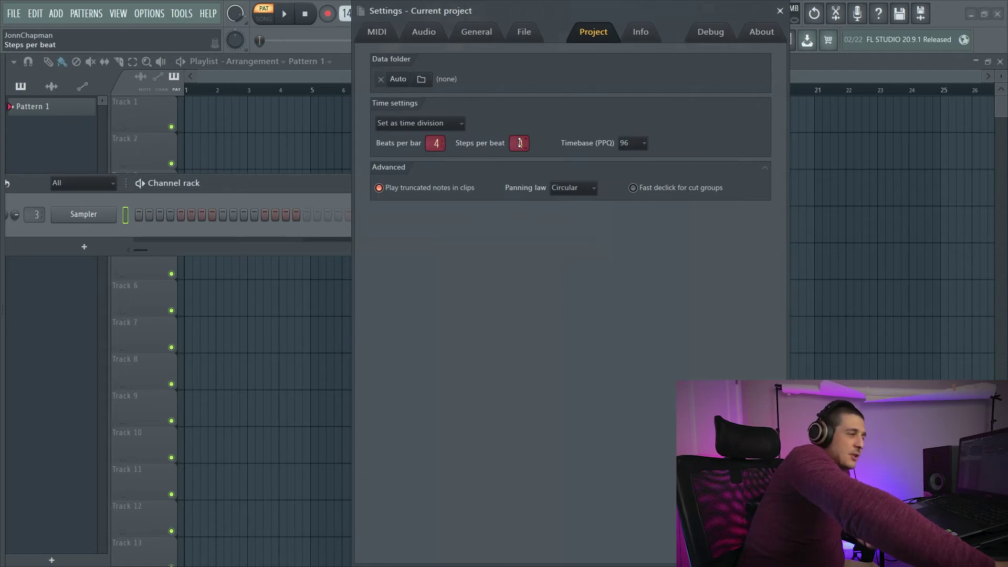
pyautogui.moveTo(520, 142); pyautogui.dragTo(512, 149)
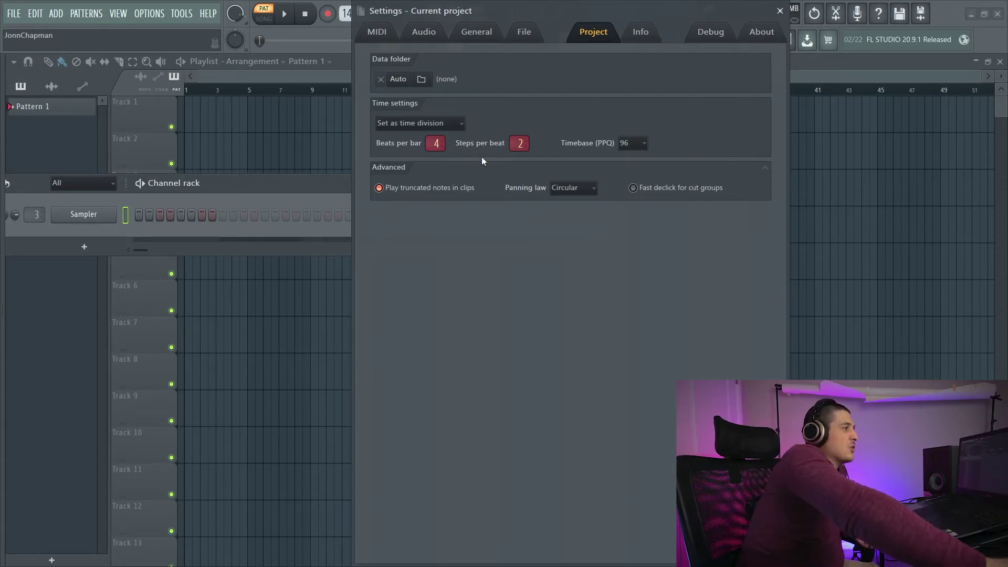
# Step: Switch time settings back to time signature mode, reading 4/4 at 96 PPQ
pyautogui.click(444, 124)
pyautogui.click(486, 130)
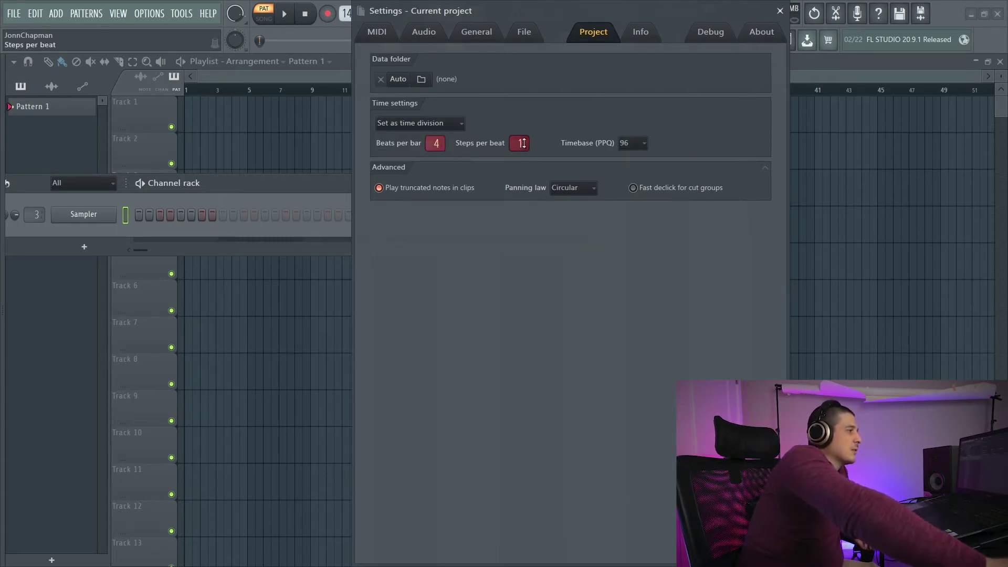
pyautogui.click(420, 123)
pyautogui.click(412, 149)
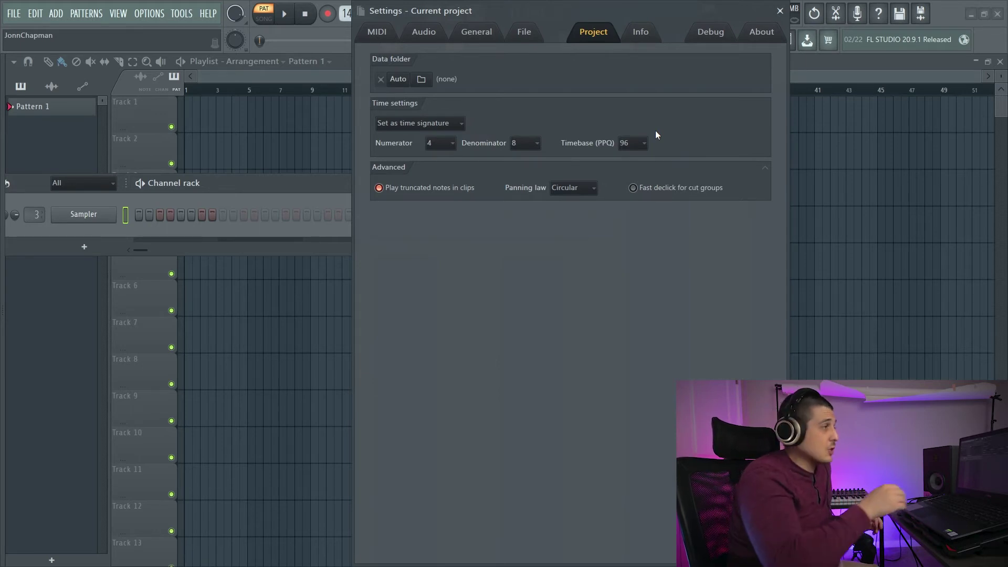
pyautogui.scroll(-1, 525, 143)
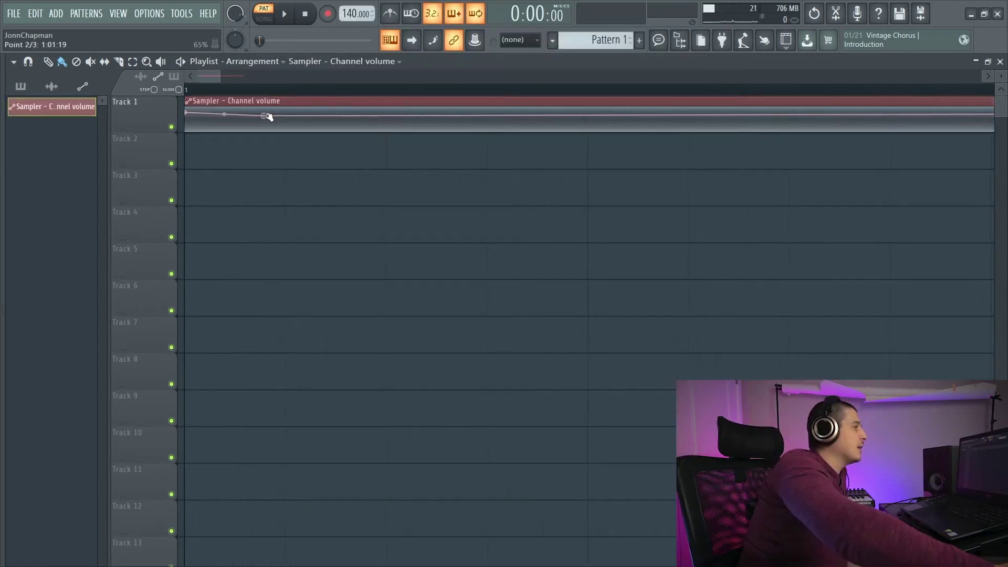
# Step: Adjust the Sampler Channel volume automation points on Track 1, then bring up the mixer
pyautogui.moveTo(266, 112); pyautogui.dragTo(285, 114)
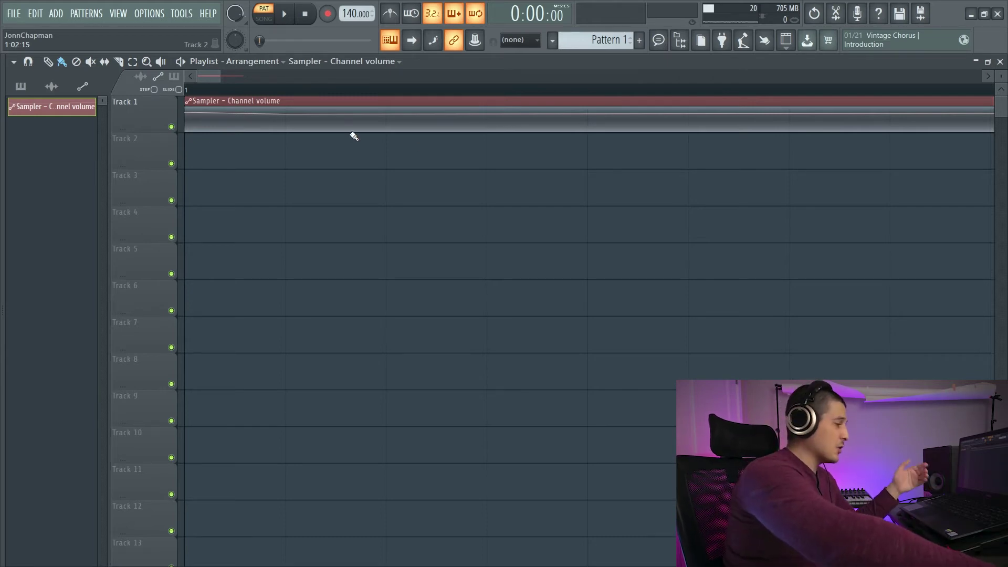
pyautogui.press('F9')
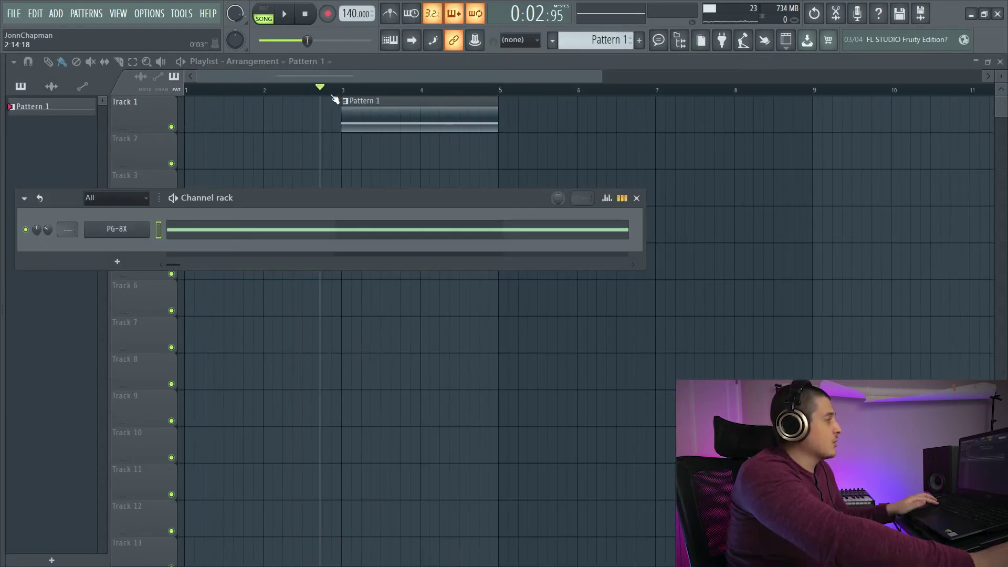
# Step: Trim the Pattern 1 clip to start at bar 3 and set playback just before it
pyautogui.click(310, 91)
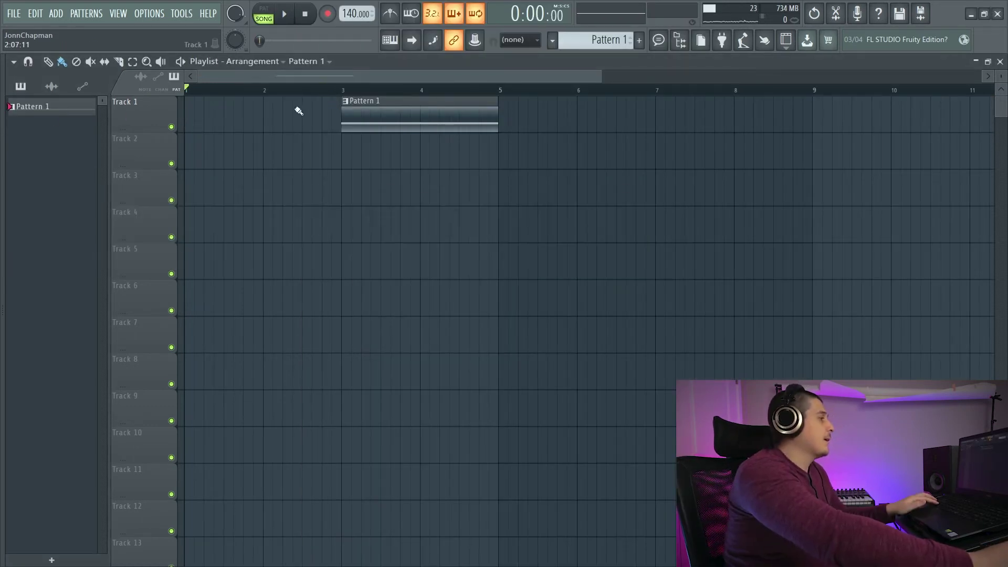
pyautogui.moveTo(340, 118); pyautogui.dragTo(48, 111)
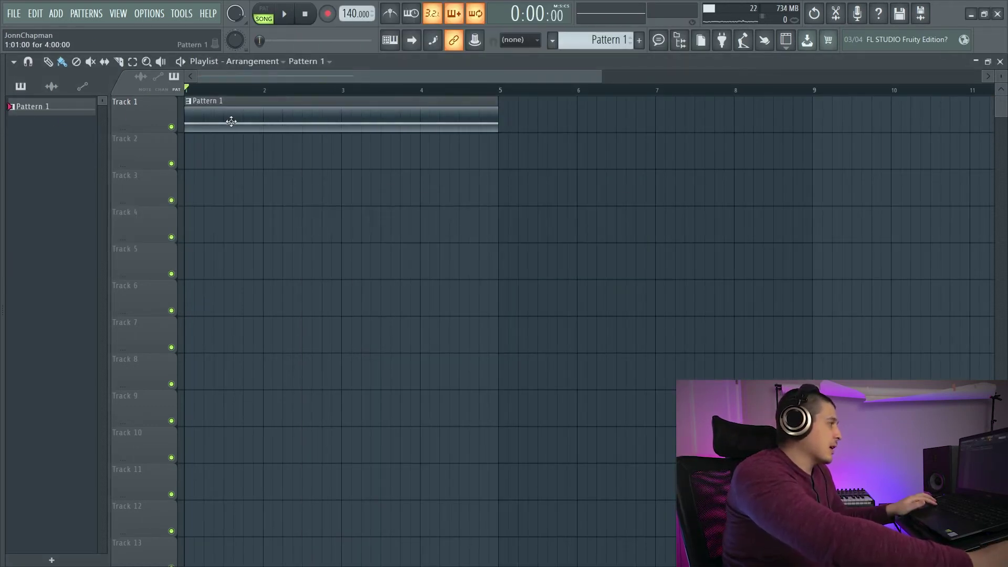
pyautogui.moveTo(187, 120); pyautogui.dragTo(342, 140)
pyautogui.click(323, 91)
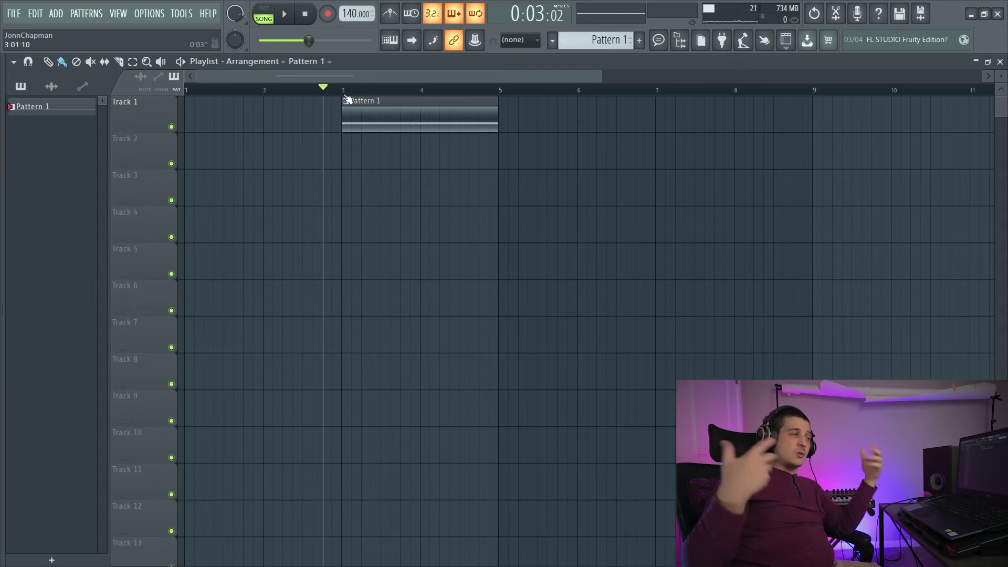
# Step: Play the trimmed clip, open and close the project settings, then play it again
pyautogui.press('space')
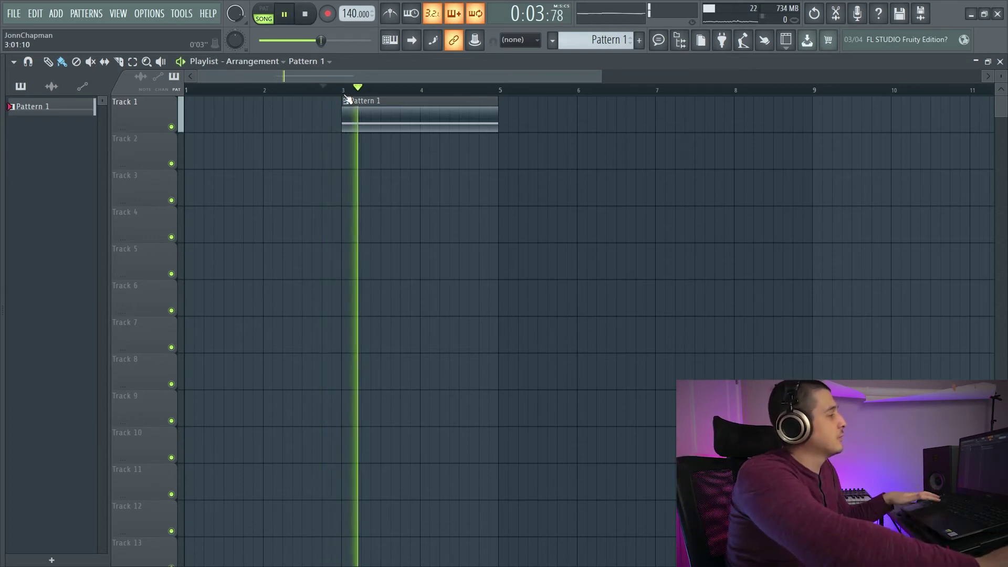
pyautogui.press('space')
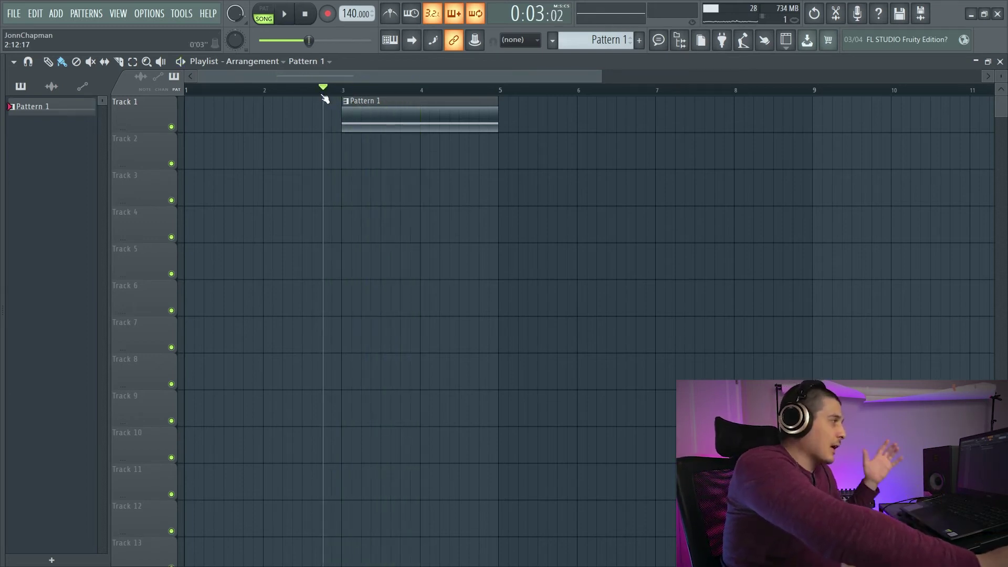
pyautogui.click(149, 14)
pyautogui.click(179, 109)
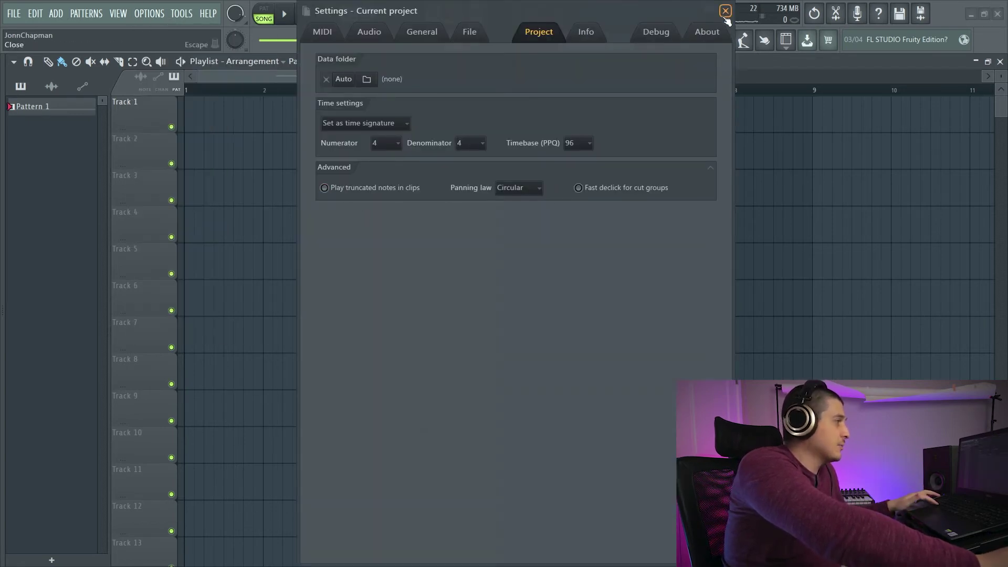
pyautogui.press('Escape')
pyautogui.press('space')
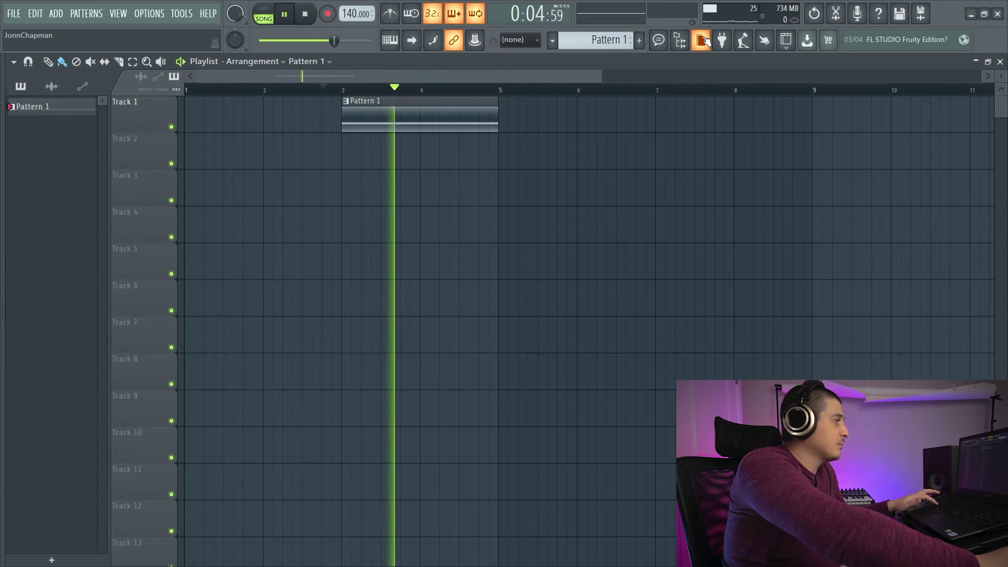
pyautogui.press('space')
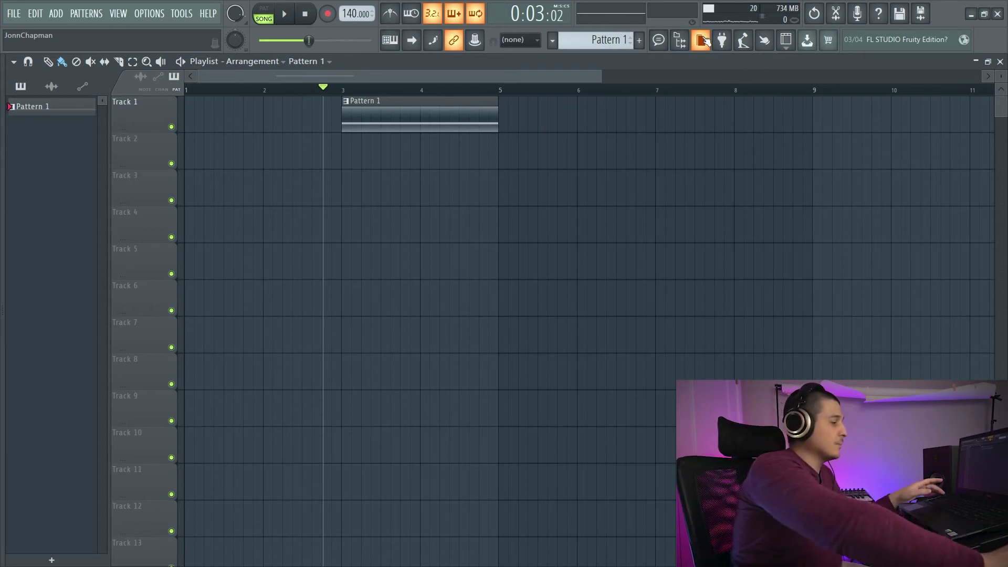
# Step: Open the project settings, try the Triangular panning law, then revert it to Circular
pyautogui.click(703, 41)
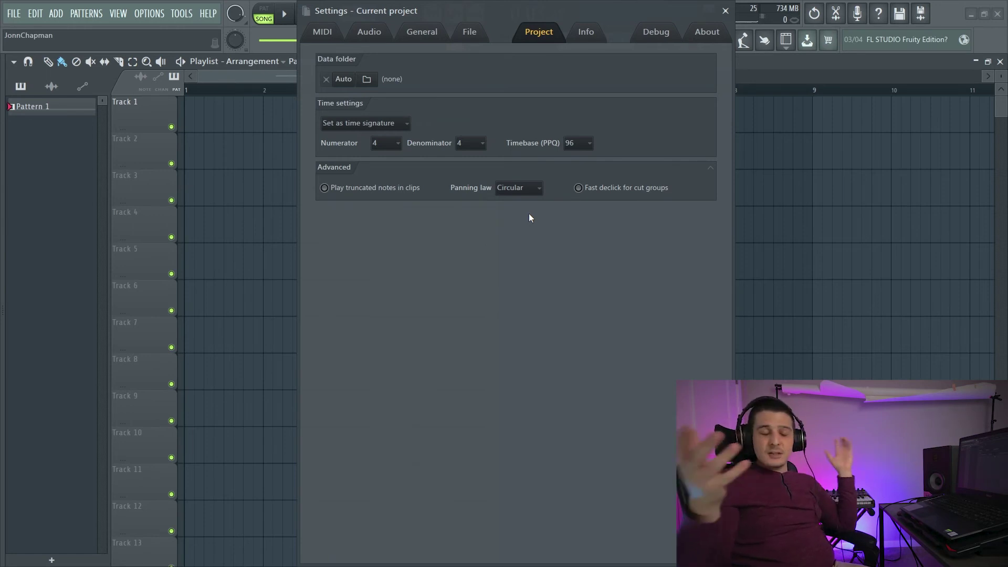
pyautogui.click(538, 188)
pyautogui.click(538, 213)
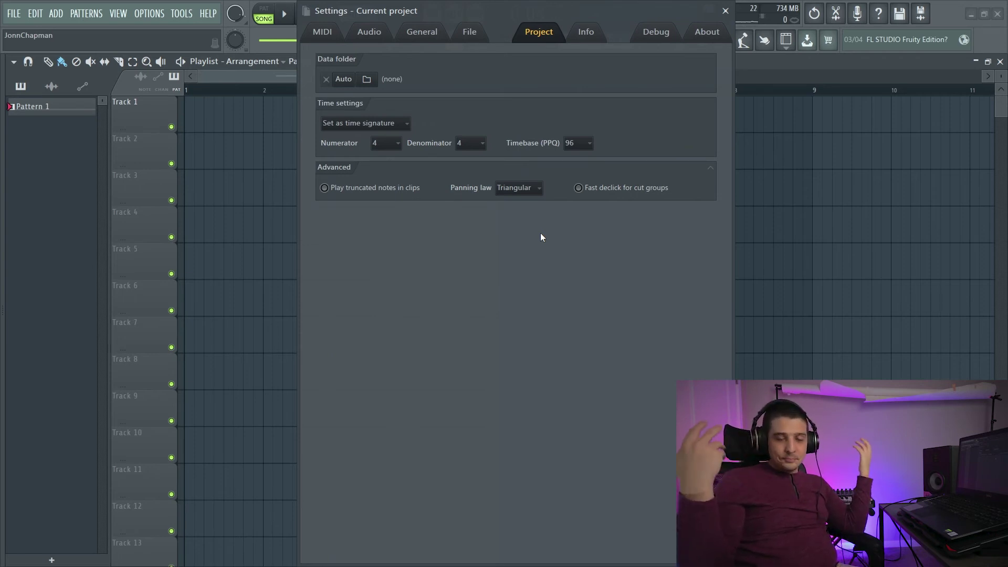
pyautogui.press('Up')
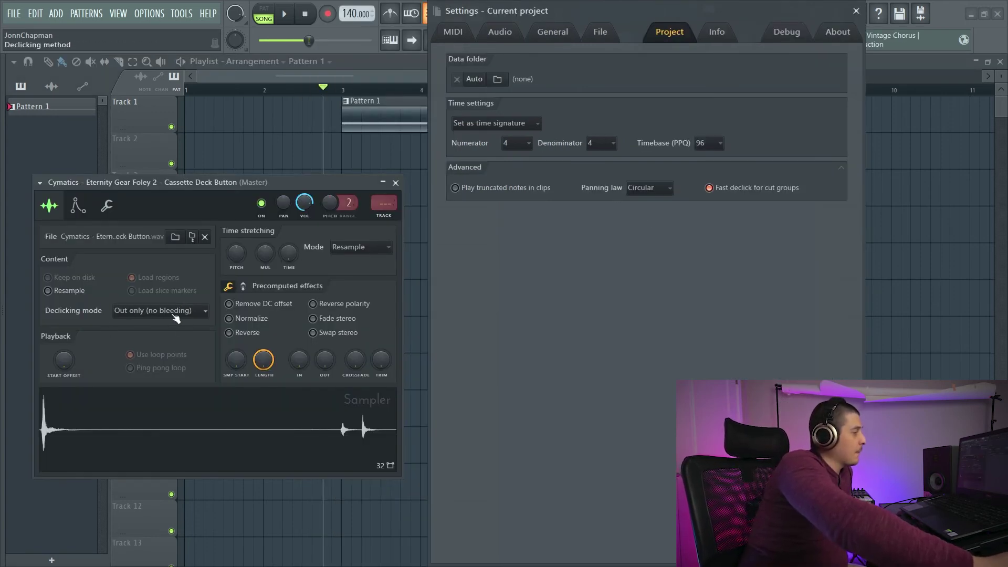
# Step: Check the Cassette Deck Button sampler's declicking mode, cut group and envelope settings
pyautogui.click(170, 314)
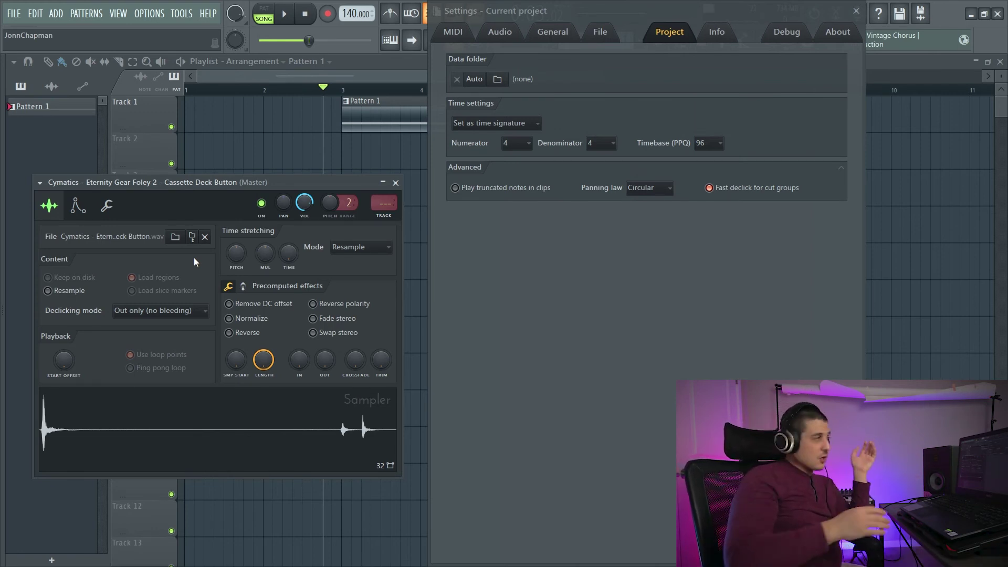
pyautogui.click(106, 205)
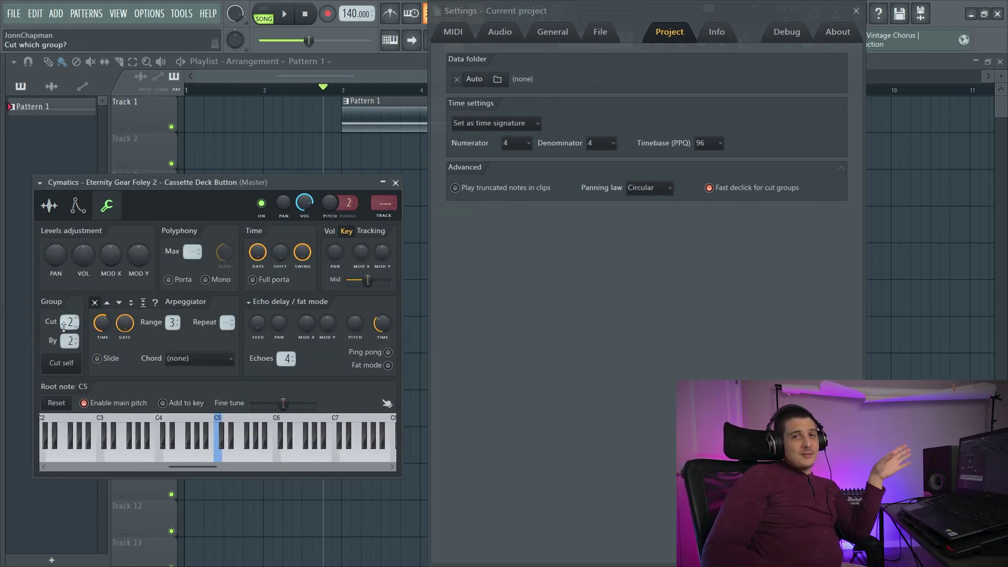
pyautogui.click(49, 205)
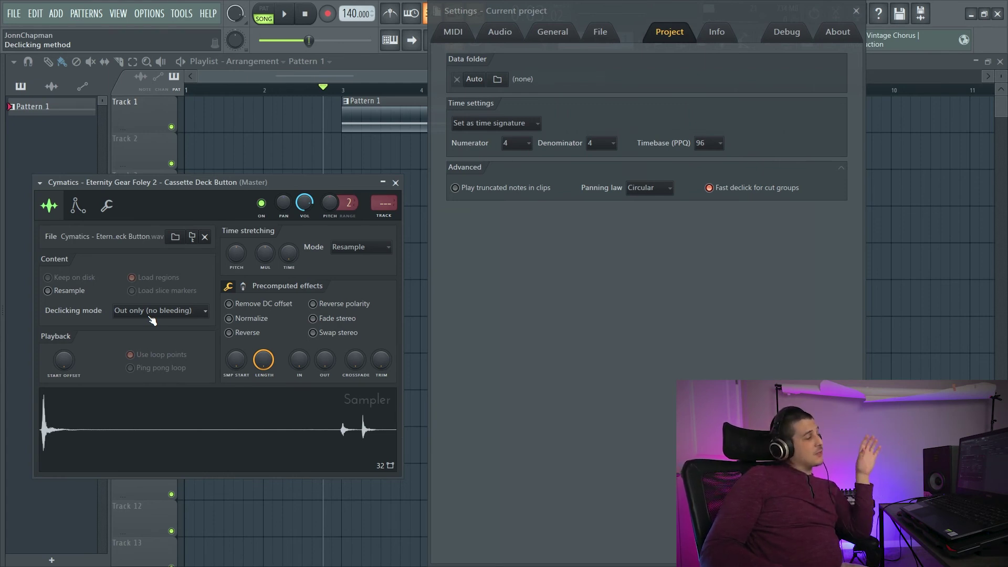
pyautogui.click(70, 205)
pyautogui.click(49, 205)
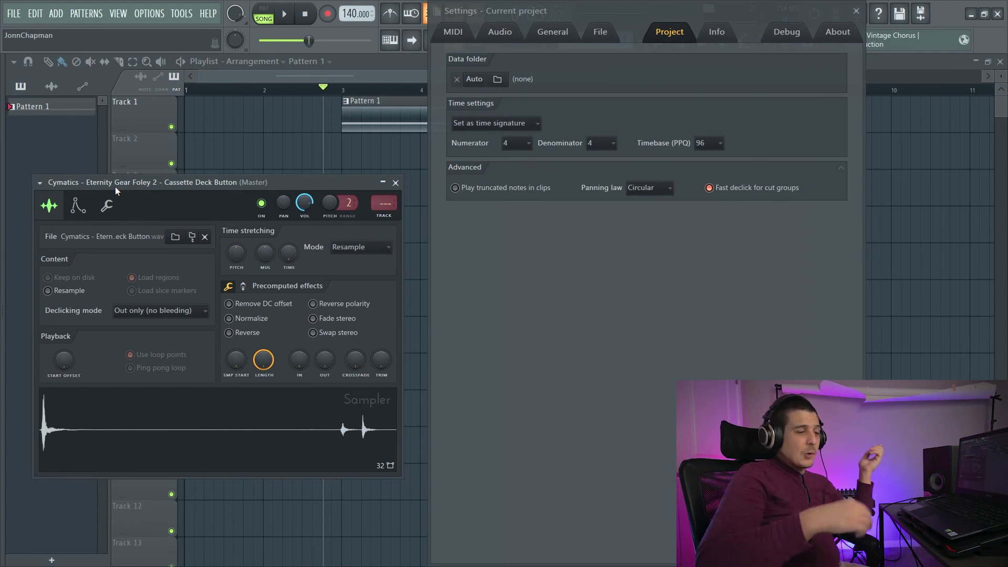
# Step: Close the sampler window and turn on Play truncated notes in clips
pyautogui.click(395, 183)
pyautogui.click(455, 188)
pyautogui.moveTo(632, 17); pyautogui.dragTo(487, 13)
pyautogui.click(503, 188)
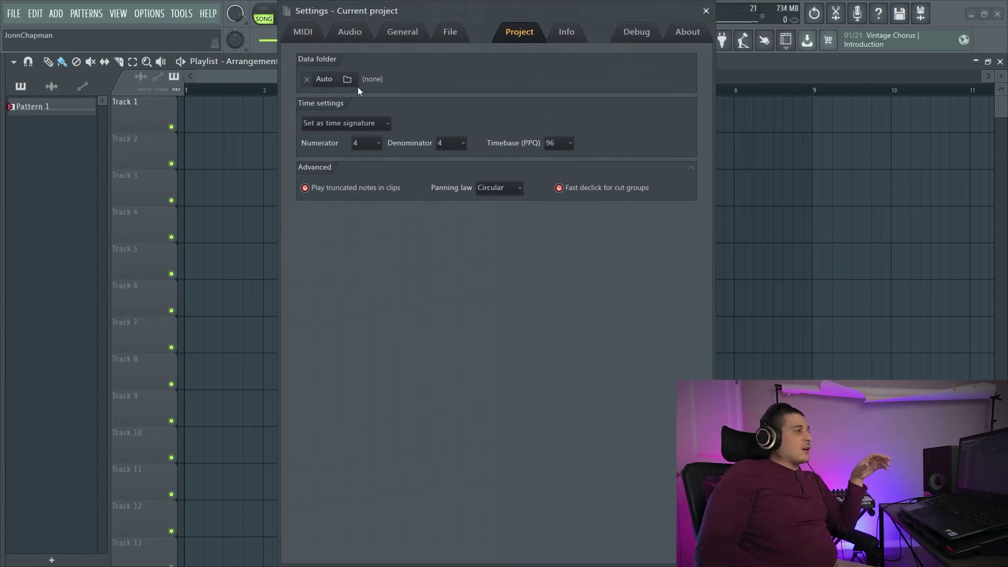